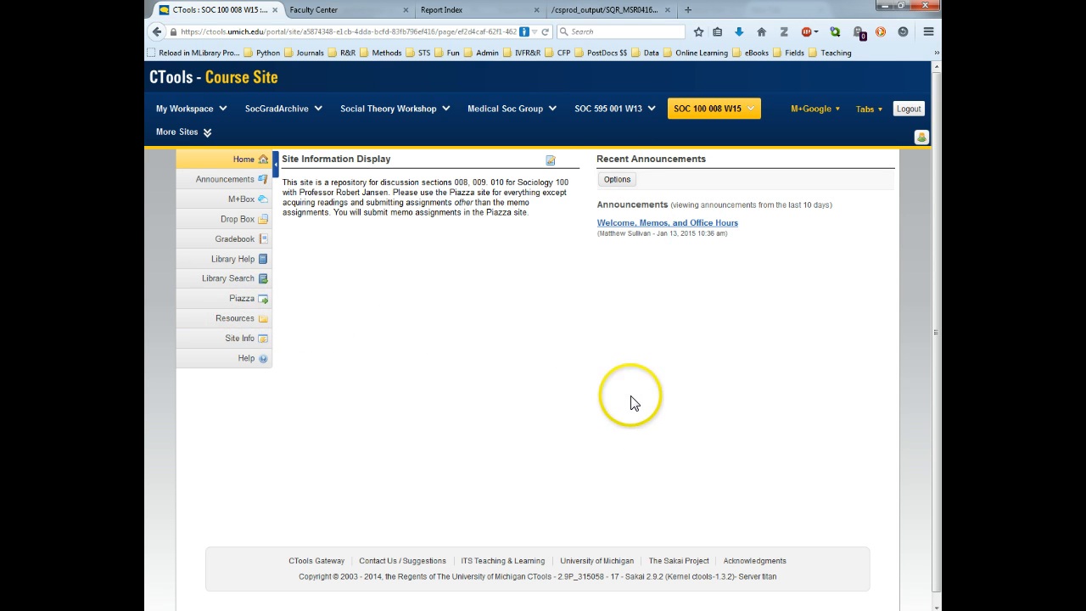
# Open the course's Piazza page and start a new note for the entire class in the memoweek1 folder
pyautogui.click(247, 303)
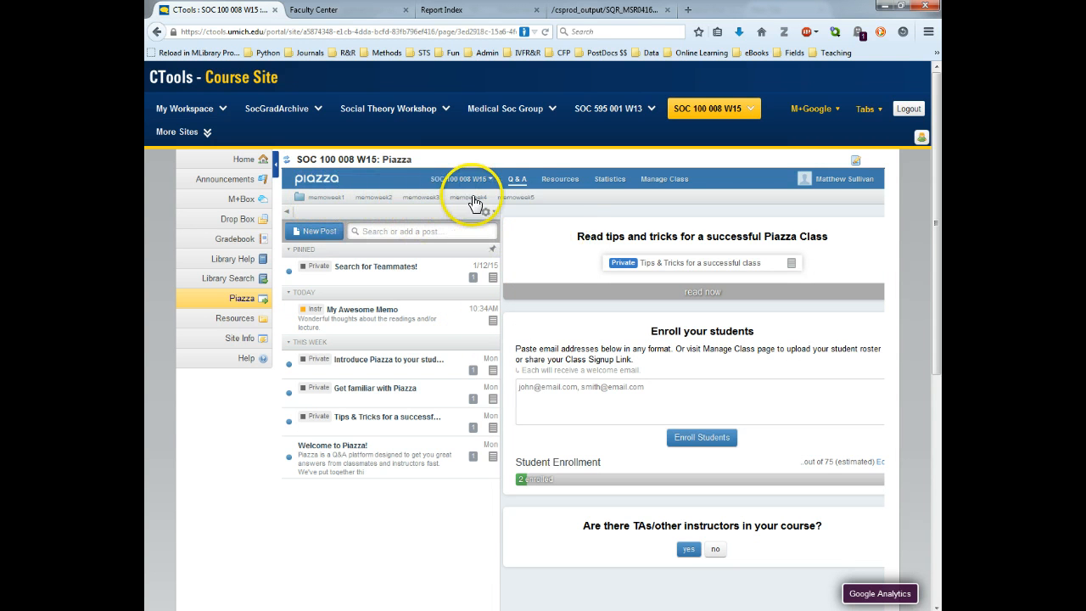
pyautogui.click(315, 236)
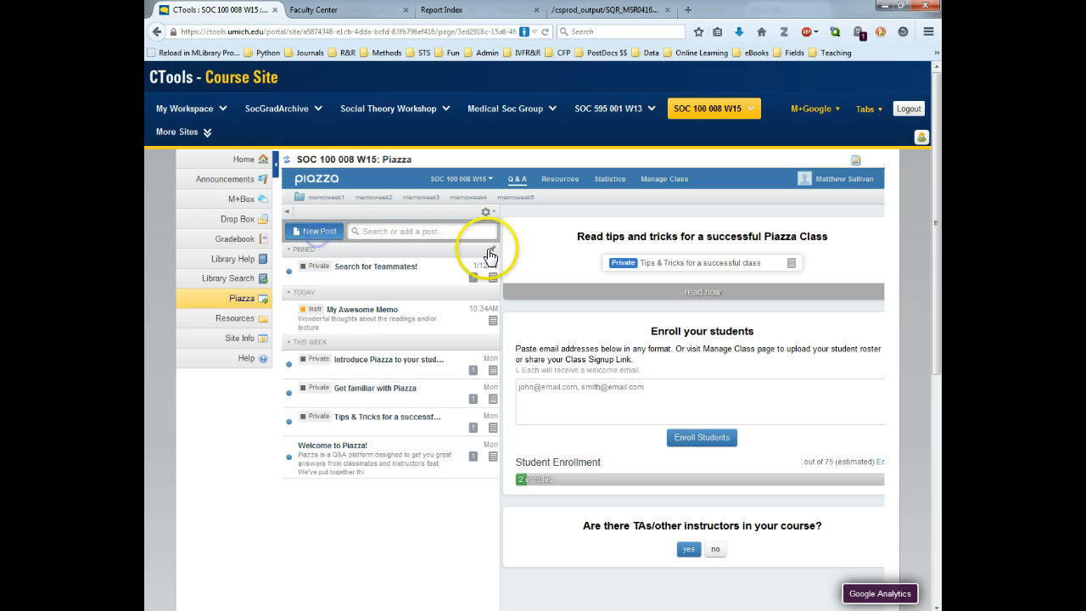
pyautogui.click(851, 291)
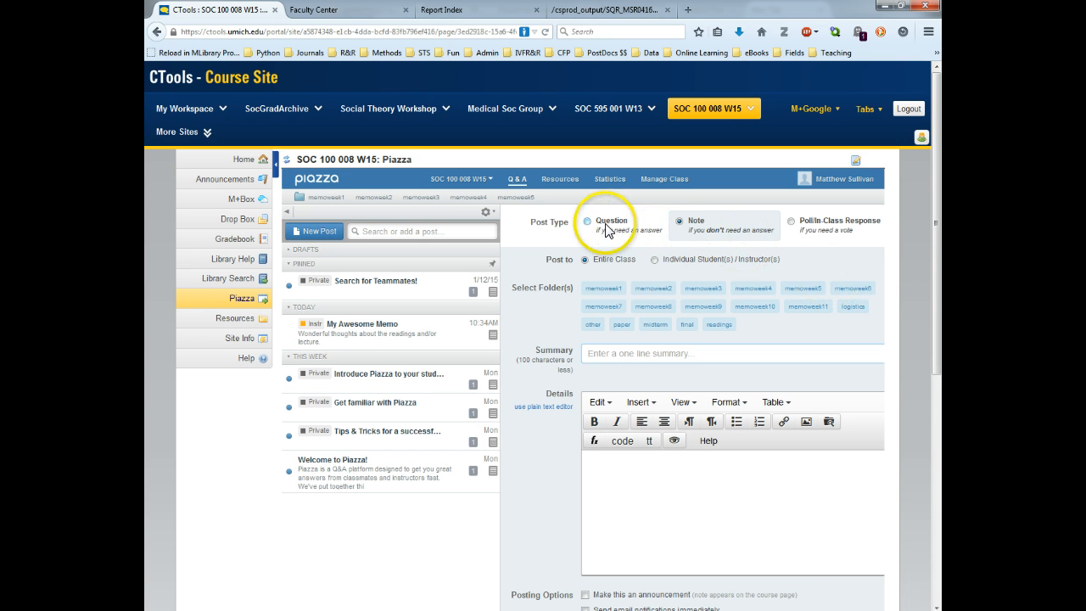
pyautogui.click(621, 294)
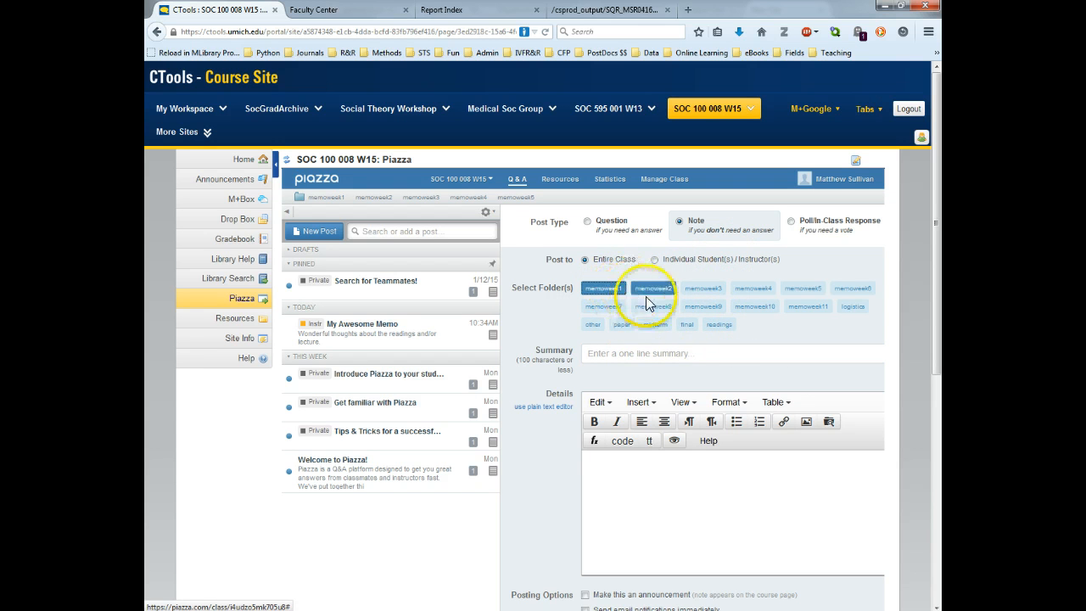
# Fill in the note with the summary "My Awesome Memo" and the details "The text for my awesome memo."
pyautogui.click(703, 348)
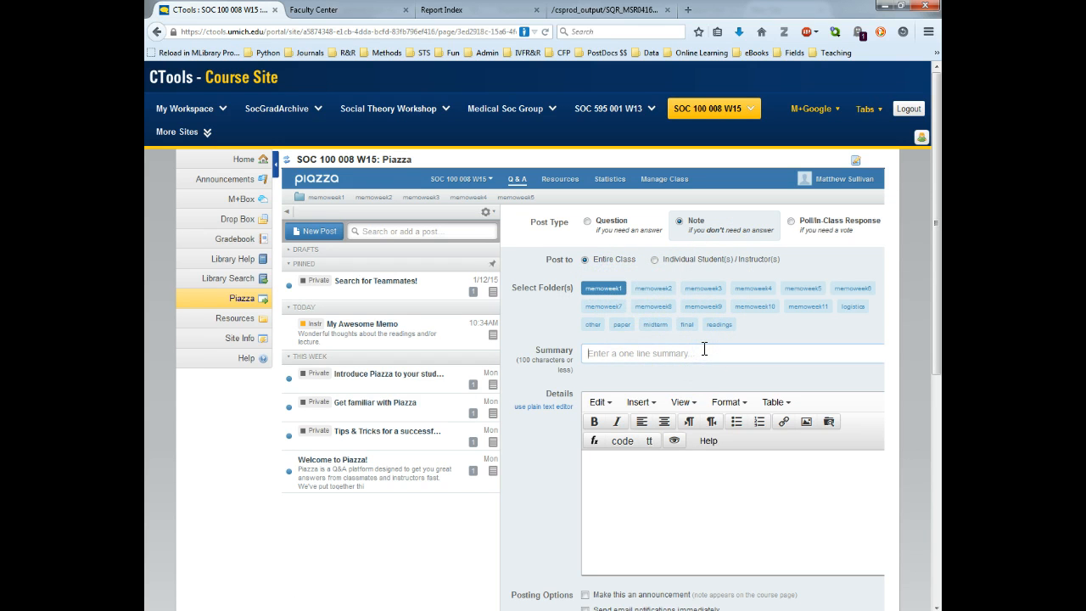
pyautogui.write('My Awesome Memo')
pyautogui.click(733, 482)
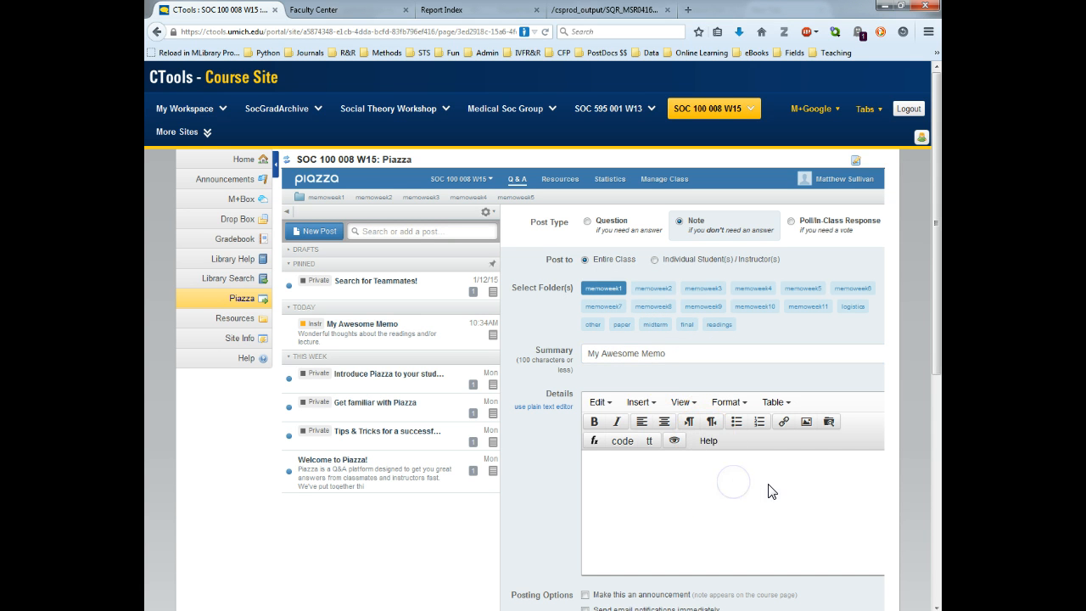
pyautogui.write('The text for my awesome memo.')
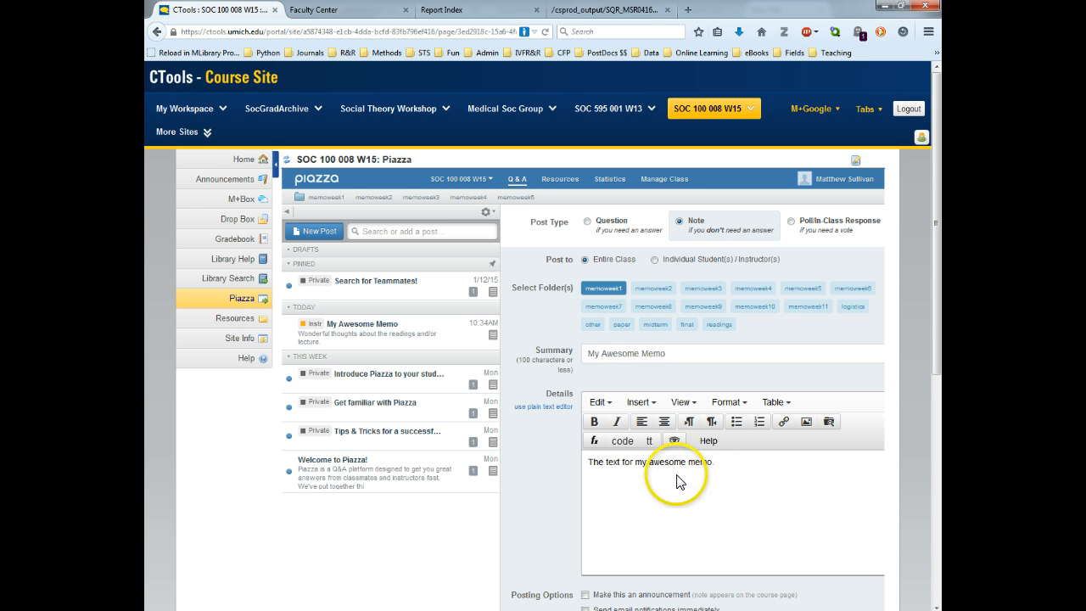
# Review the completed memo note and post it to the class
pyautogui.scroll(-1, 658, 478)
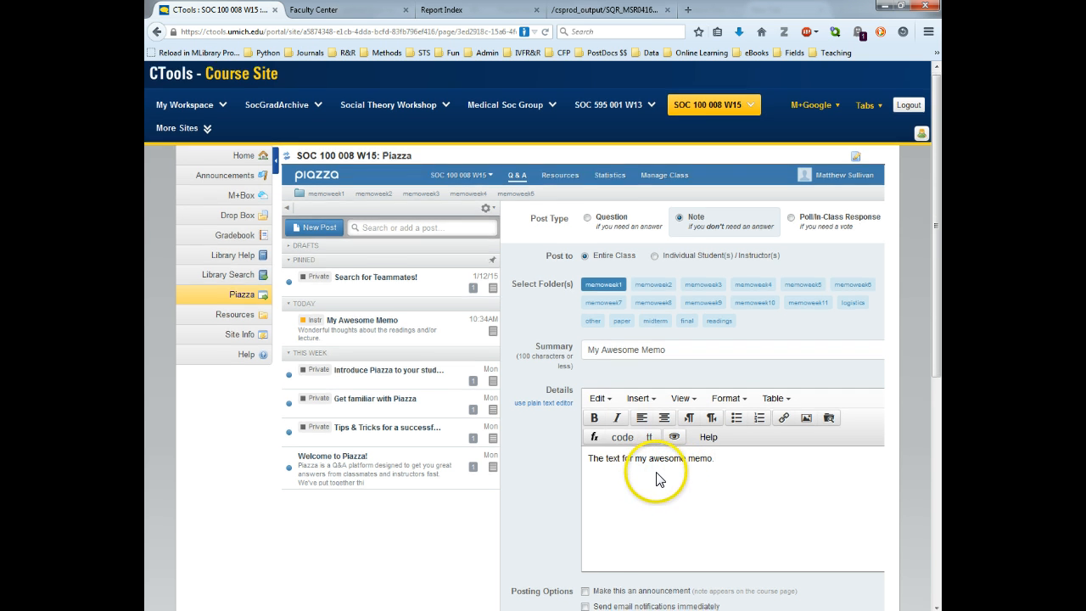
pyautogui.scroll(-5, 658, 478)
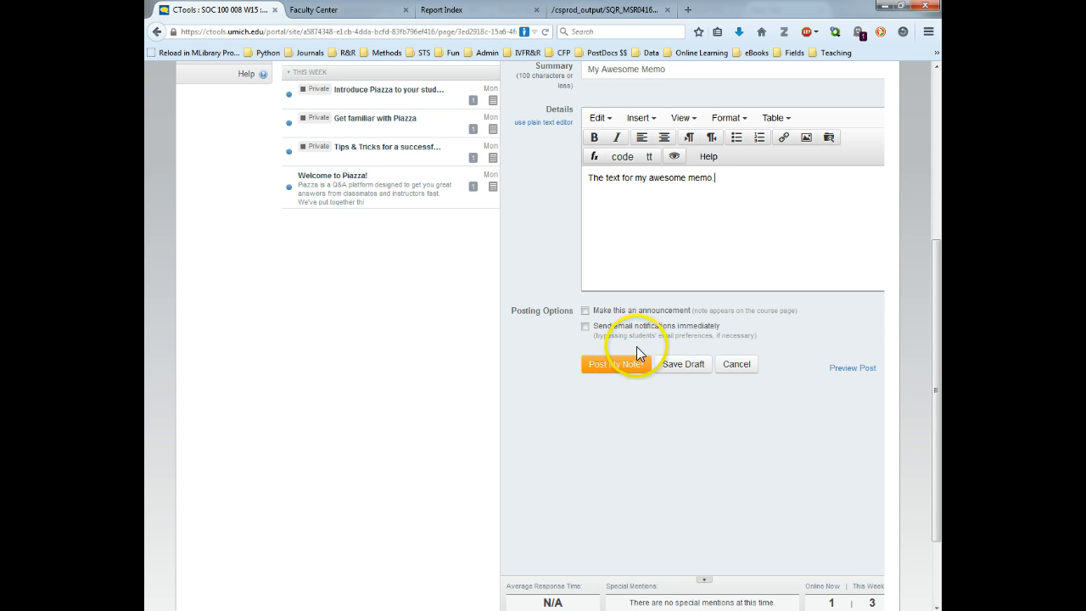
pyautogui.scroll(3, 670, 356)
pyautogui.scroll(3, 622, 392)
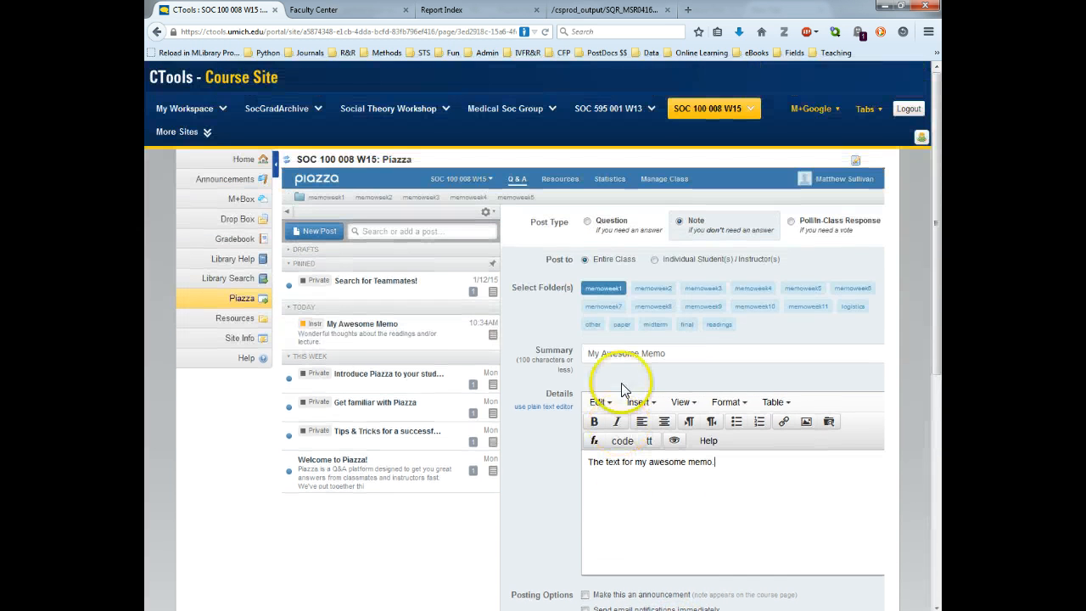
pyautogui.scroll(-3, 625, 407)
pyautogui.scroll(-3, 612, 469)
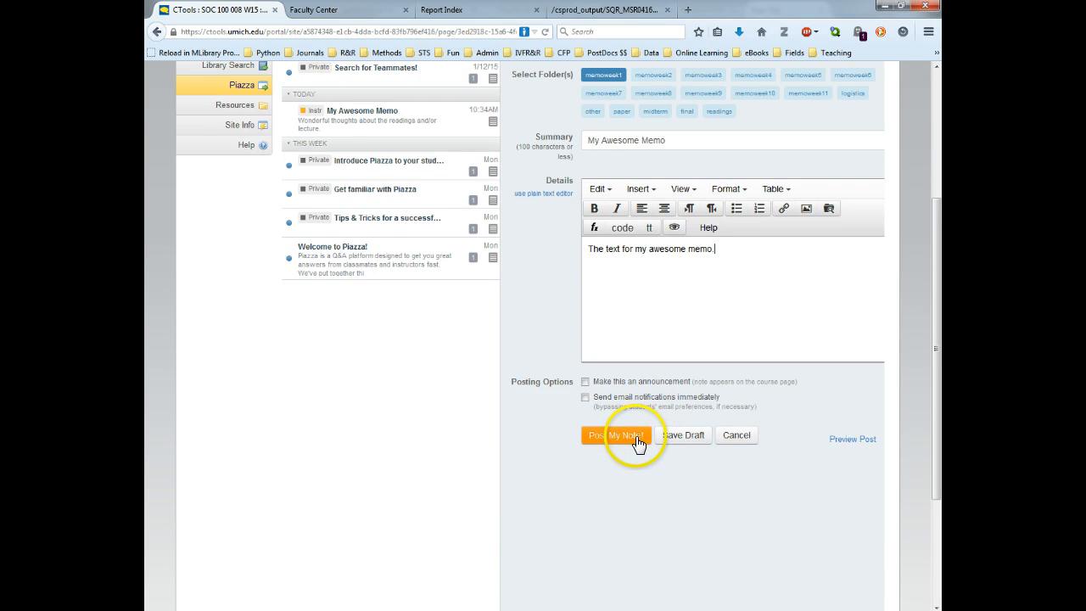
pyautogui.click(638, 441)
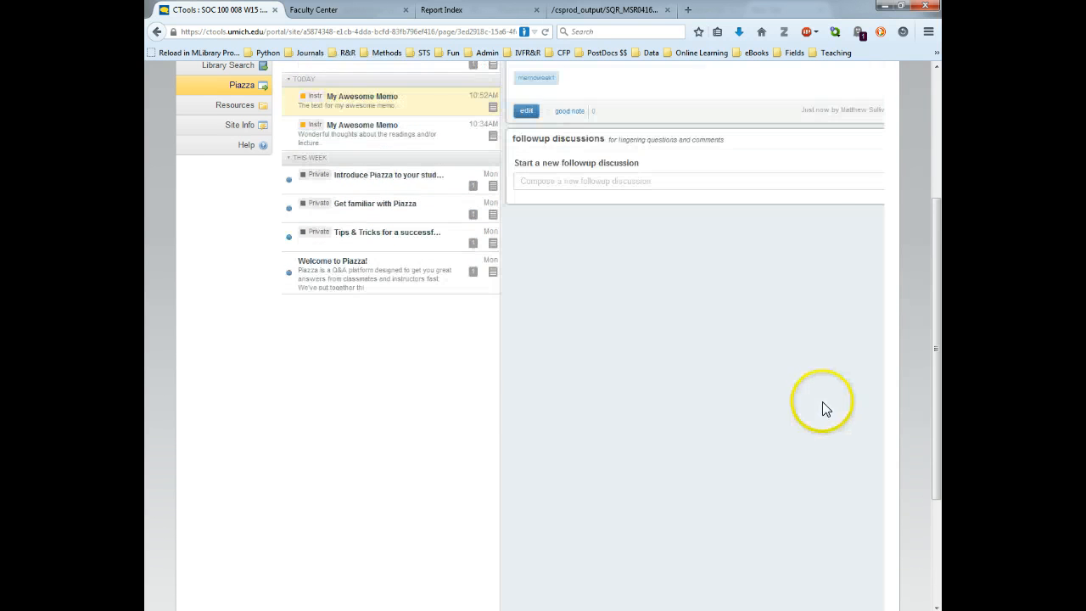
pyautogui.scroll(5, 771, 400)
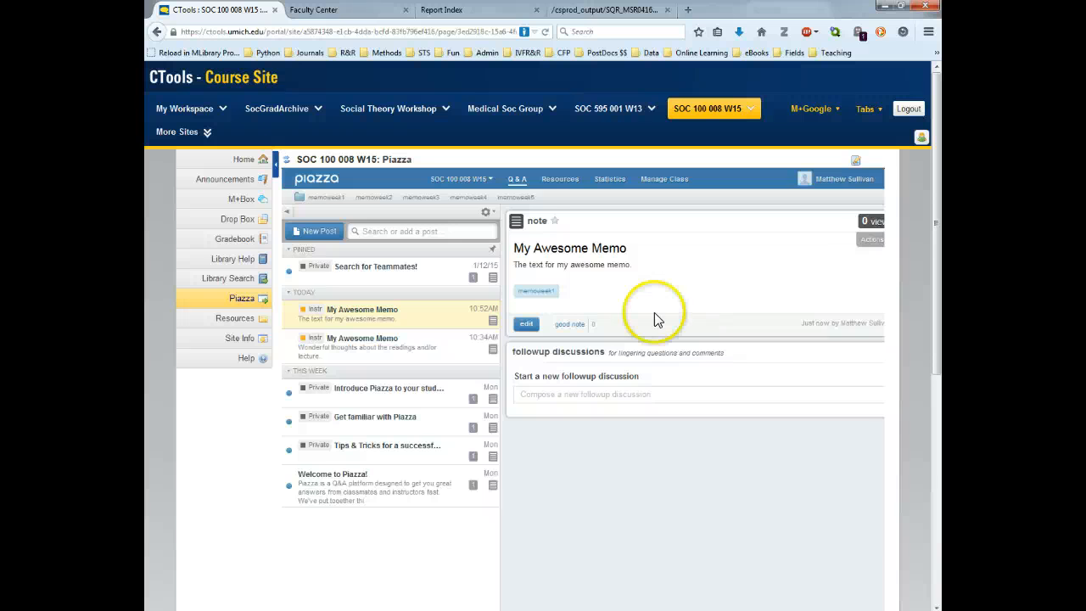
# Post the followup discussion "Here are my awesome on your memo." under the memo and mark it as resolved
pyautogui.click(652, 400)
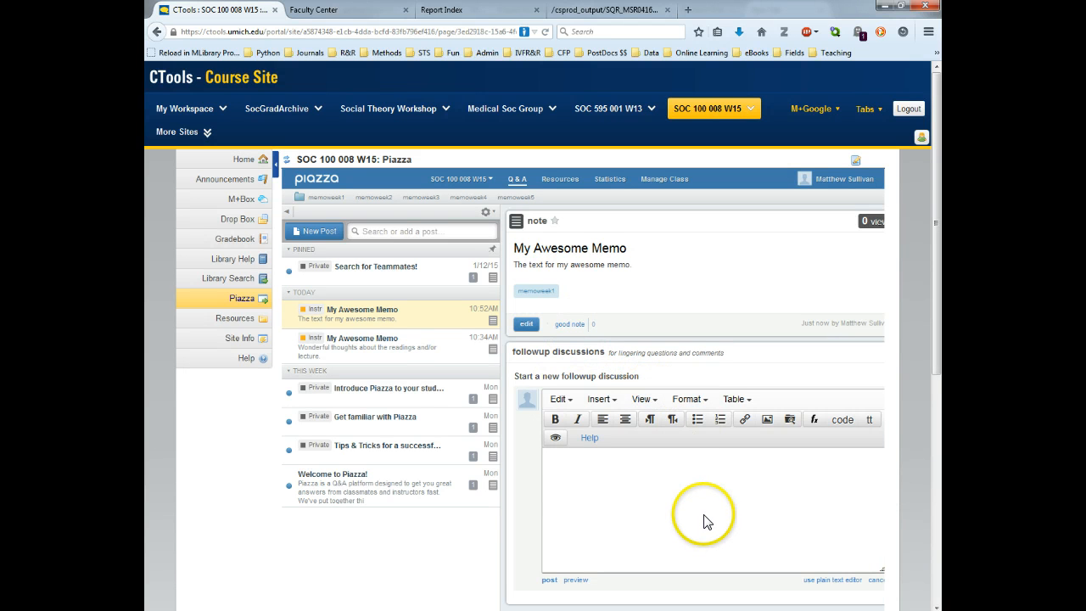
pyautogui.write('Here are my awesome on your memo.')
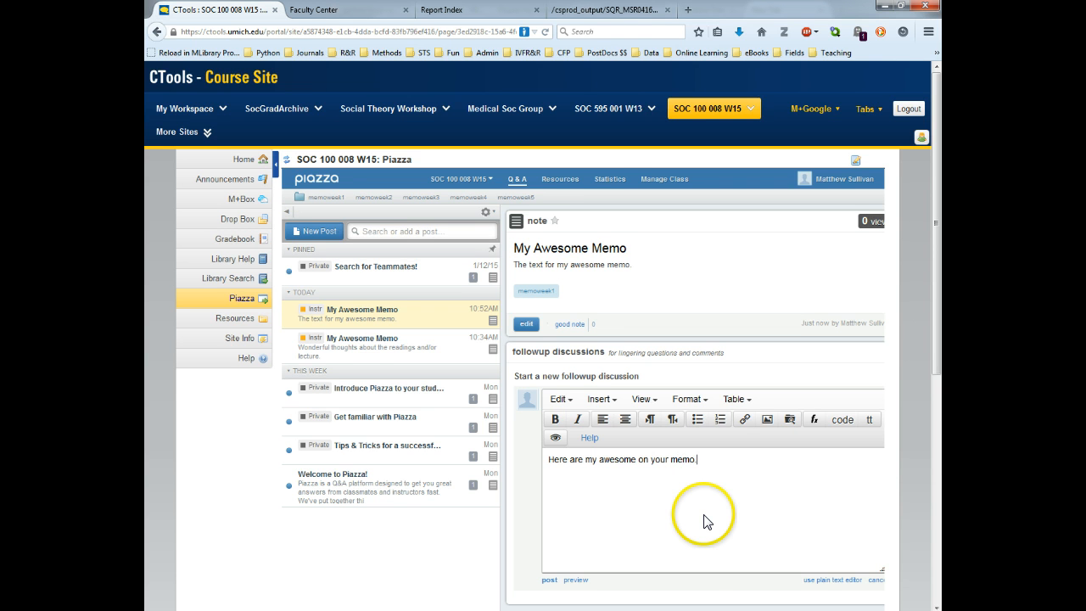
pyautogui.scroll(-3, 690, 514)
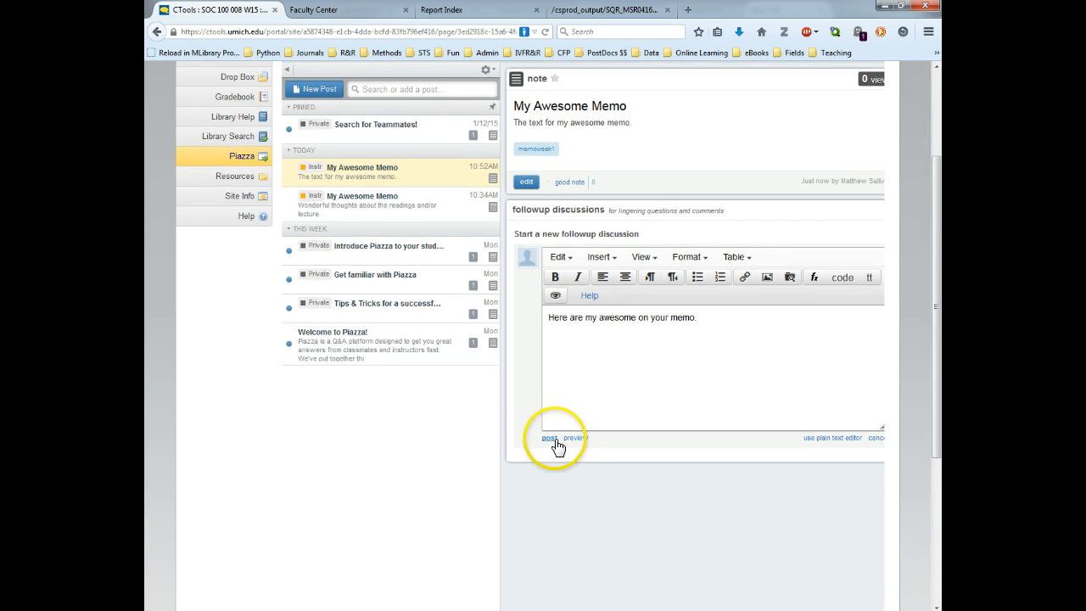
pyautogui.click(554, 439)
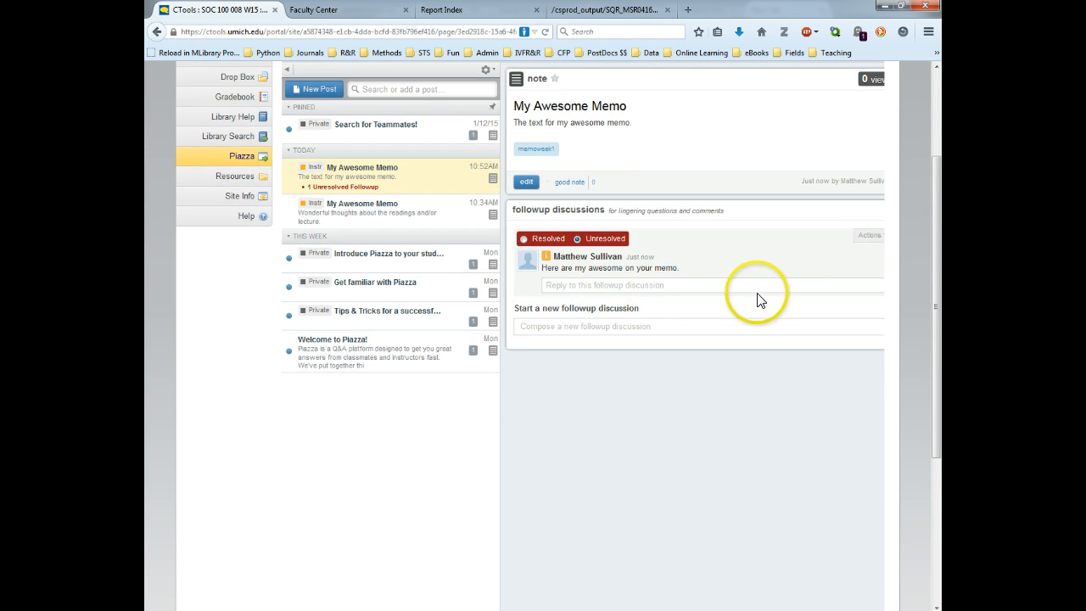
pyautogui.click(524, 240)
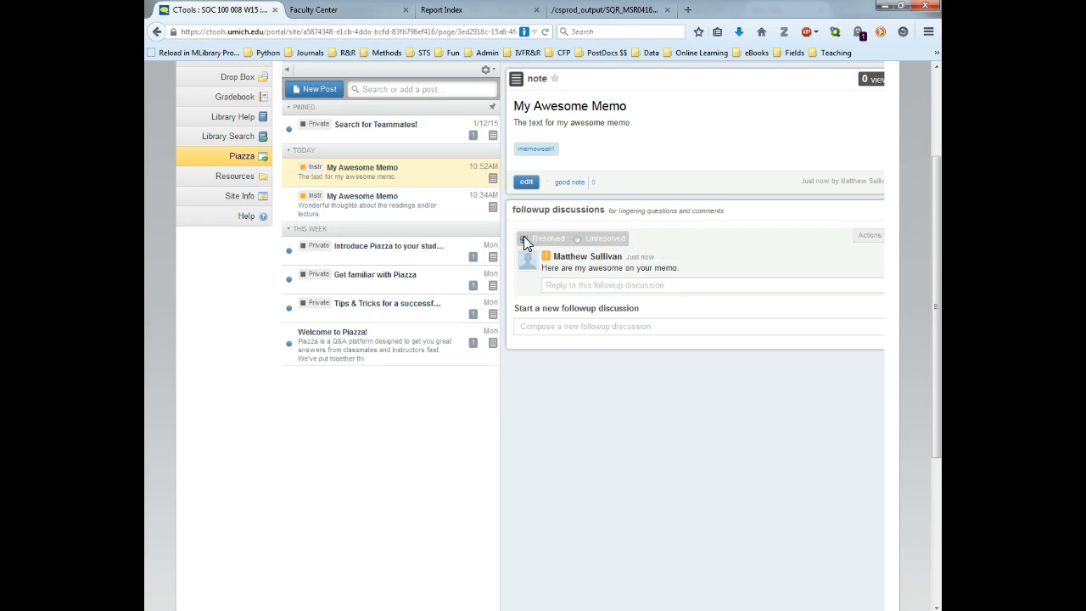
pyautogui.scroll(3, 800, 294)
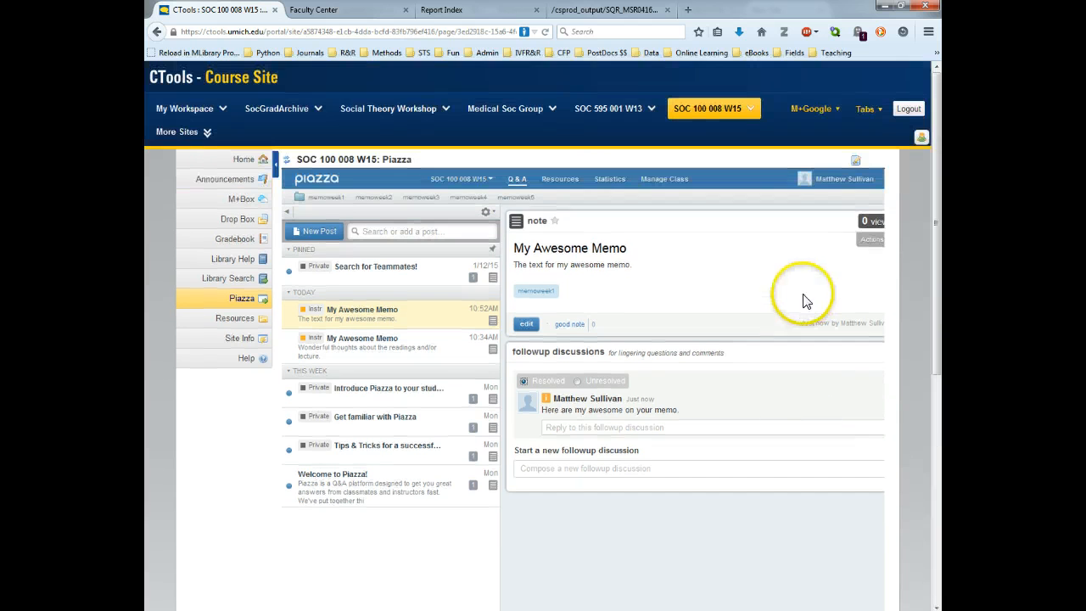
# Start another new post and set its post type to Question
pyautogui.click(335, 238)
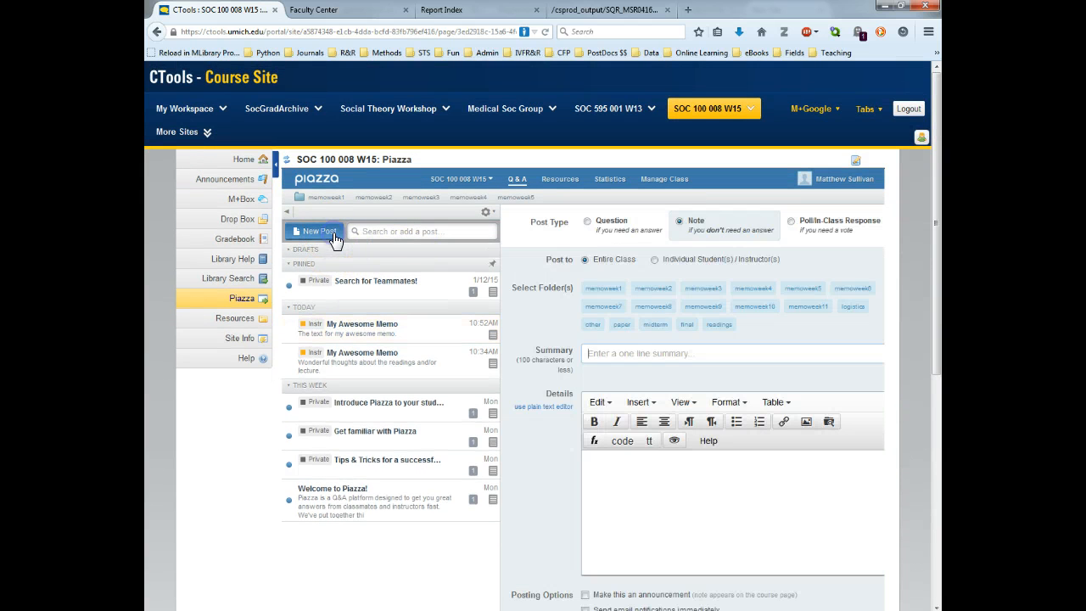
pyautogui.click(755, 288)
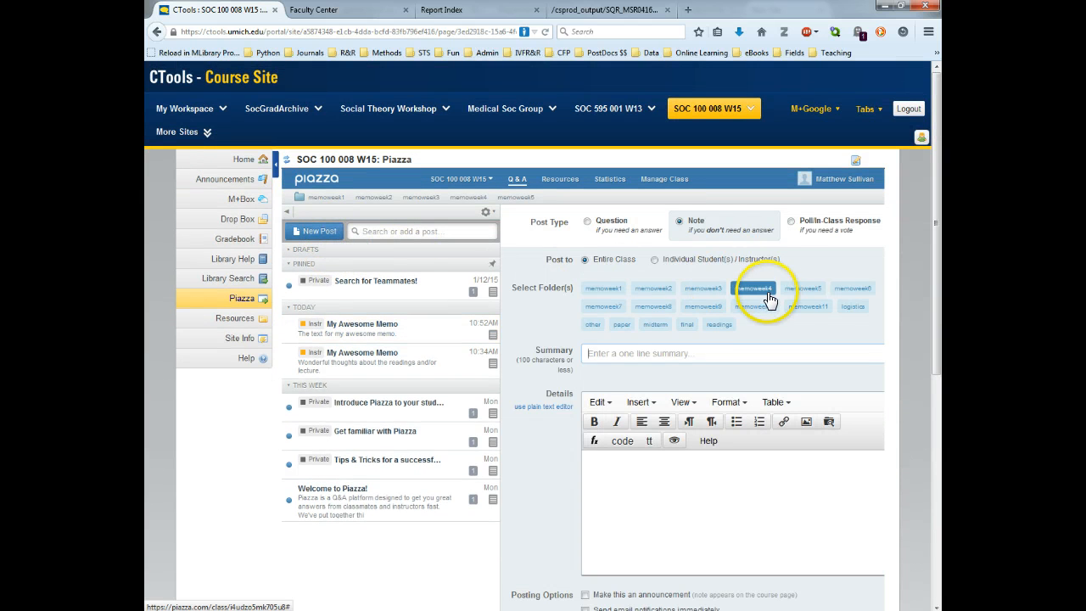
pyautogui.click(605, 231)
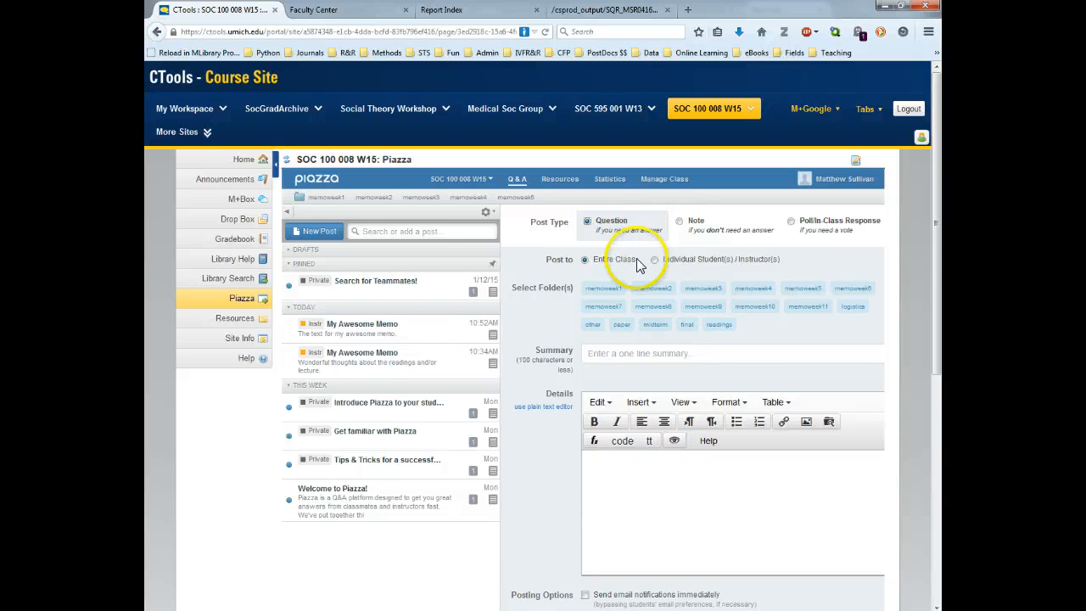
# Fill in the question with the summary "New Question" and the details "My new question"
pyautogui.scroll(-2, 566, 331)
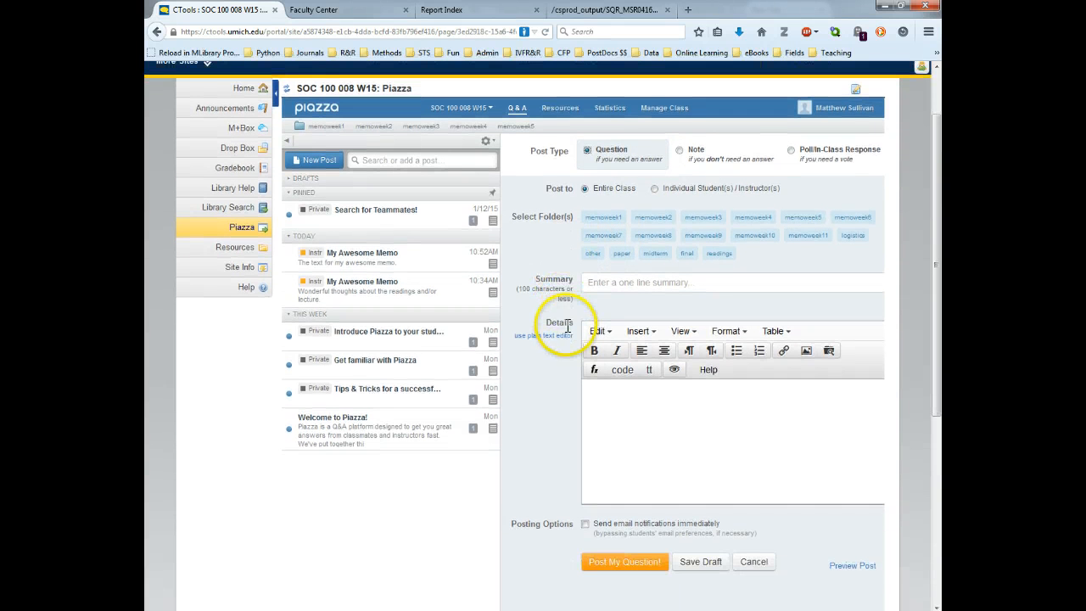
pyautogui.click(707, 291)
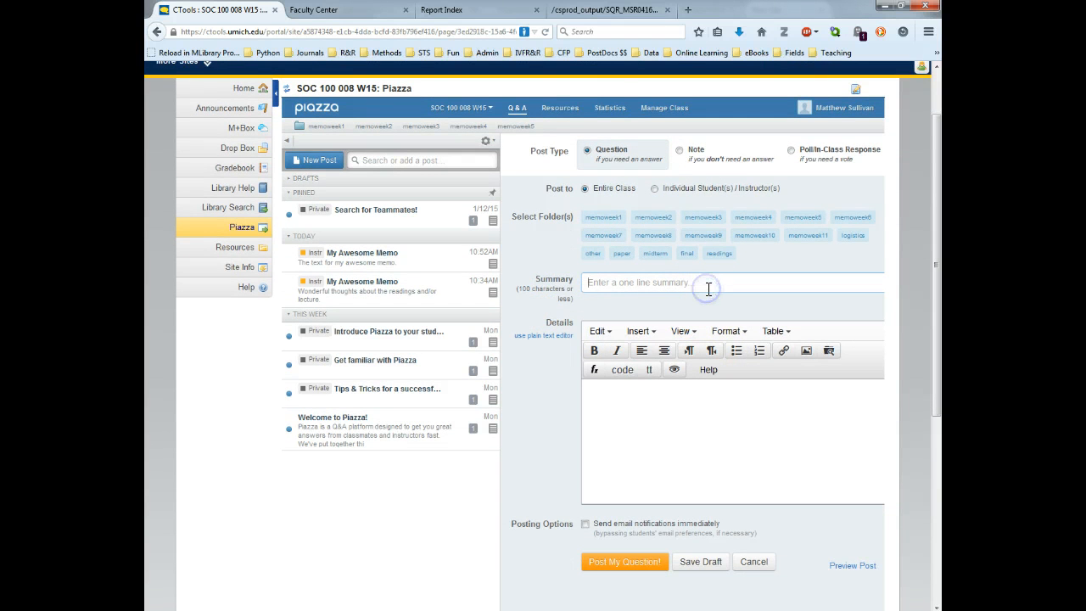
pyautogui.write('New Question')
pyautogui.click(692, 434)
pyautogui.write('My new q')
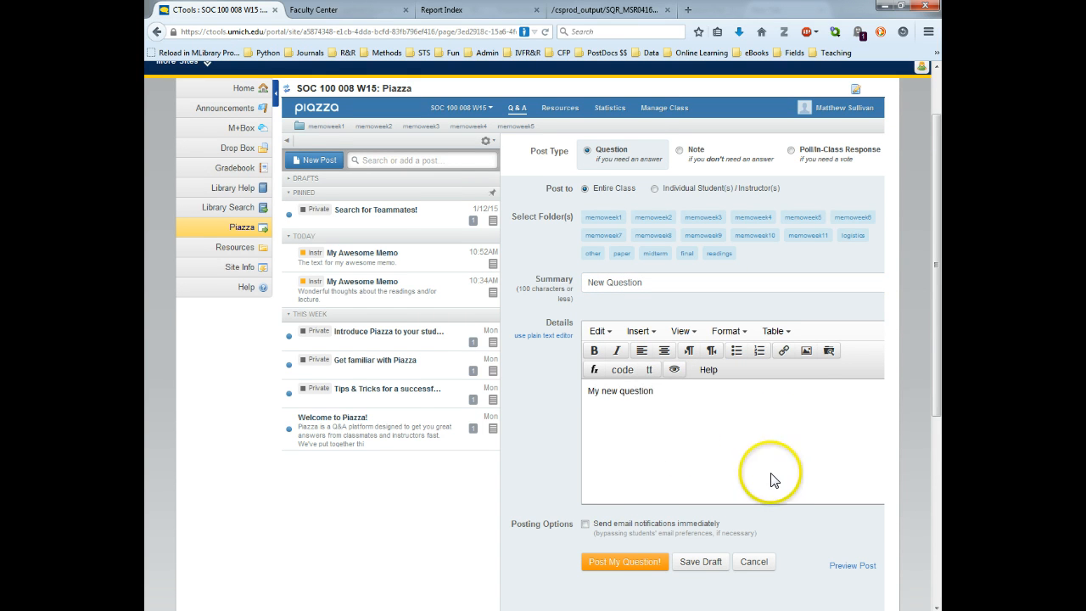
# Save the question as a draft and try to post it without a folder
pyautogui.scroll(-2, 734, 530)
pyautogui.click(701, 494)
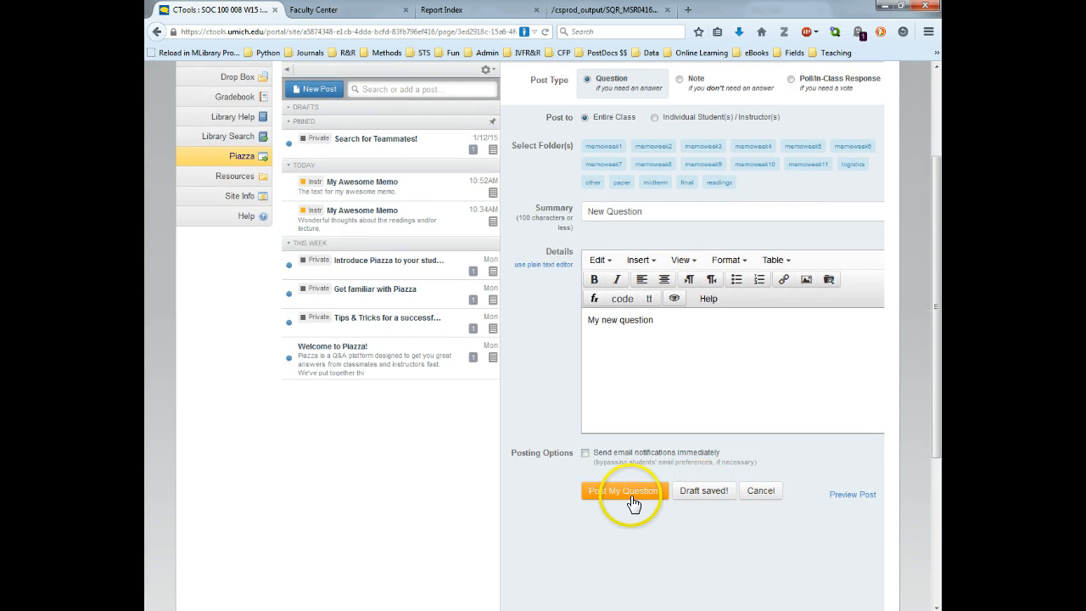
pyautogui.click(633, 501)
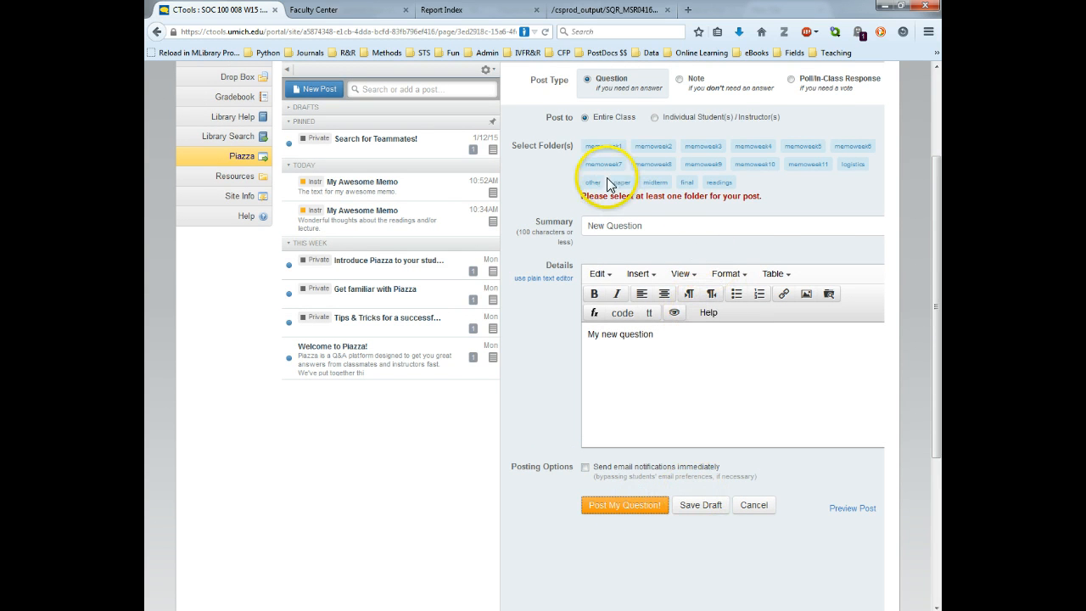
# Assign the question to the paper folder and post it to the entire class
pyautogui.scroll(4, 792, 252)
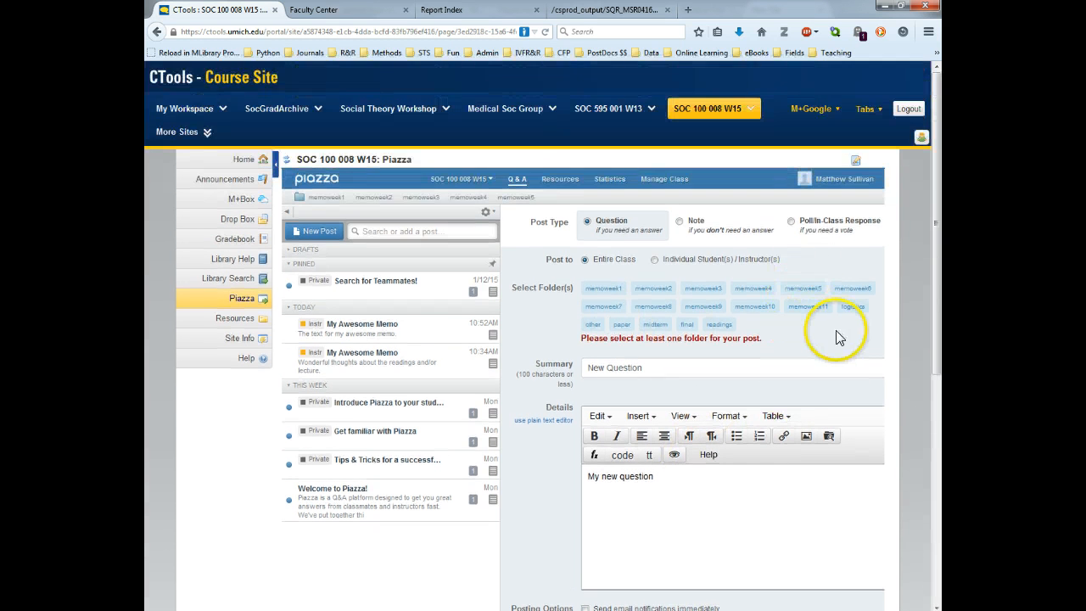
pyautogui.click(717, 325)
pyautogui.click(717, 326)
pyautogui.click(622, 324)
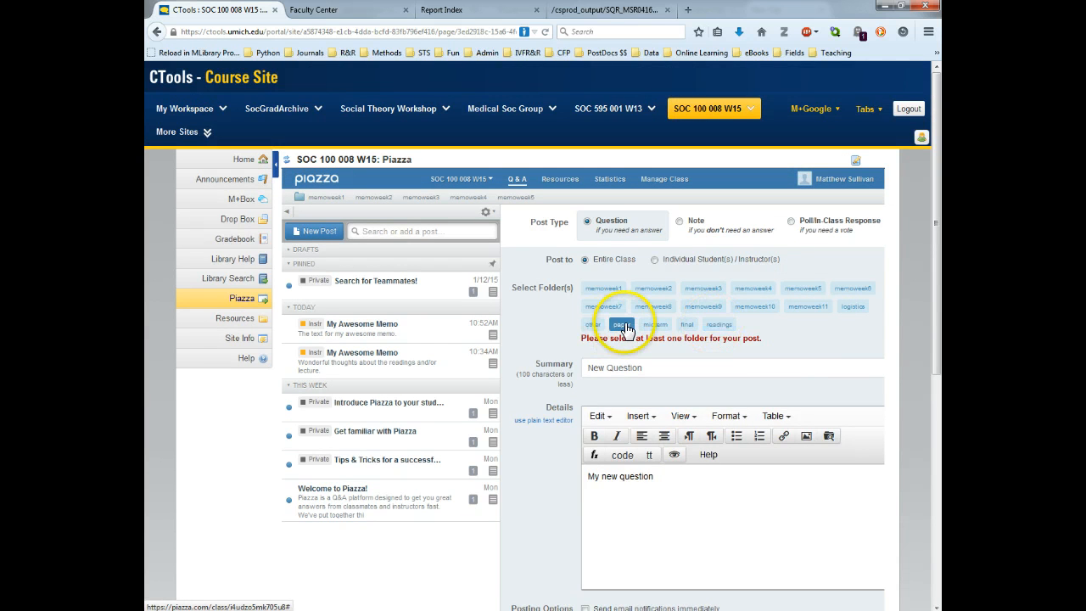
pyautogui.scroll(-3, 559, 456)
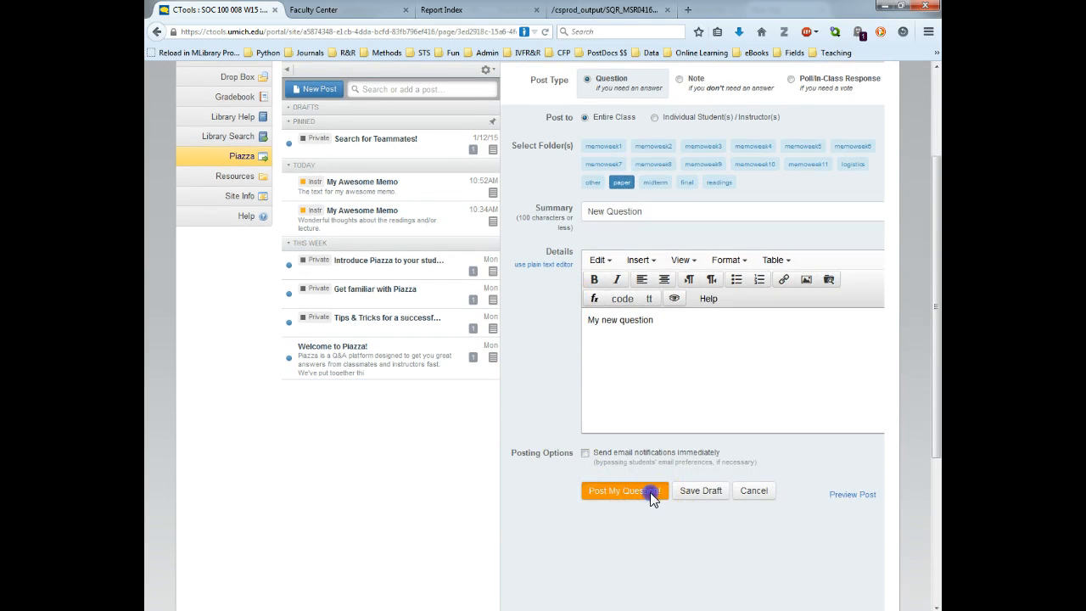
pyautogui.click(650, 502)
pyautogui.scroll(3, 625, 468)
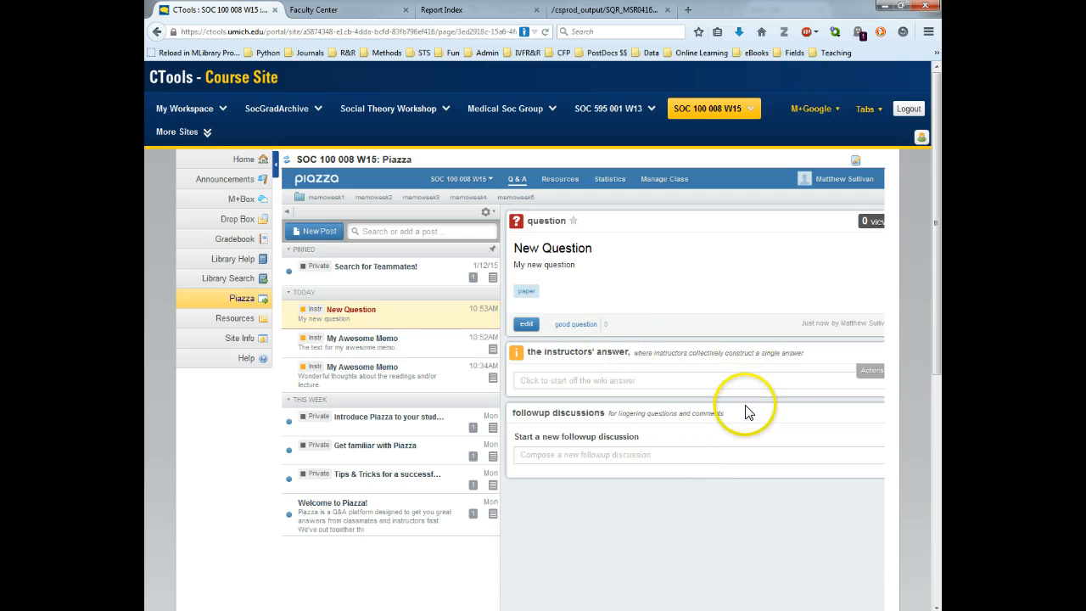
# Mark the new question as a good question and withdraw that endorsement
pyautogui.click(582, 325)
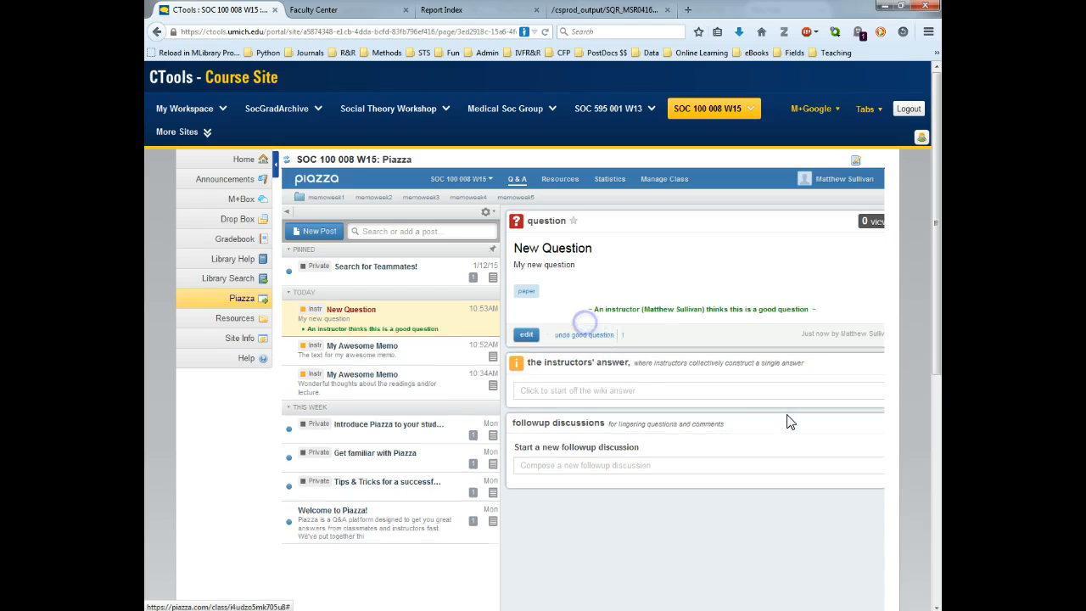
pyautogui.click(583, 335)
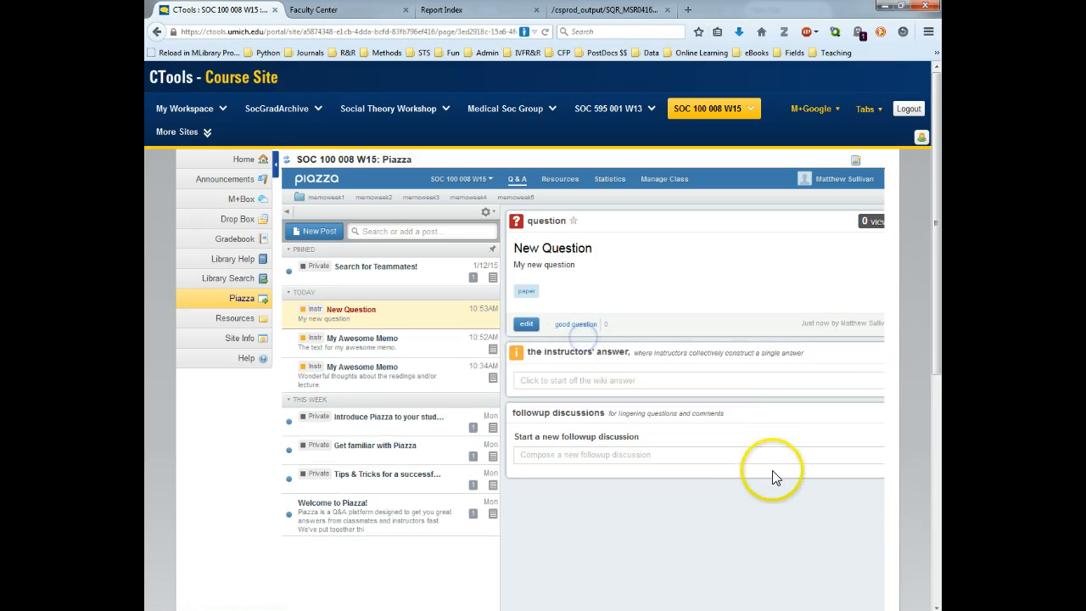